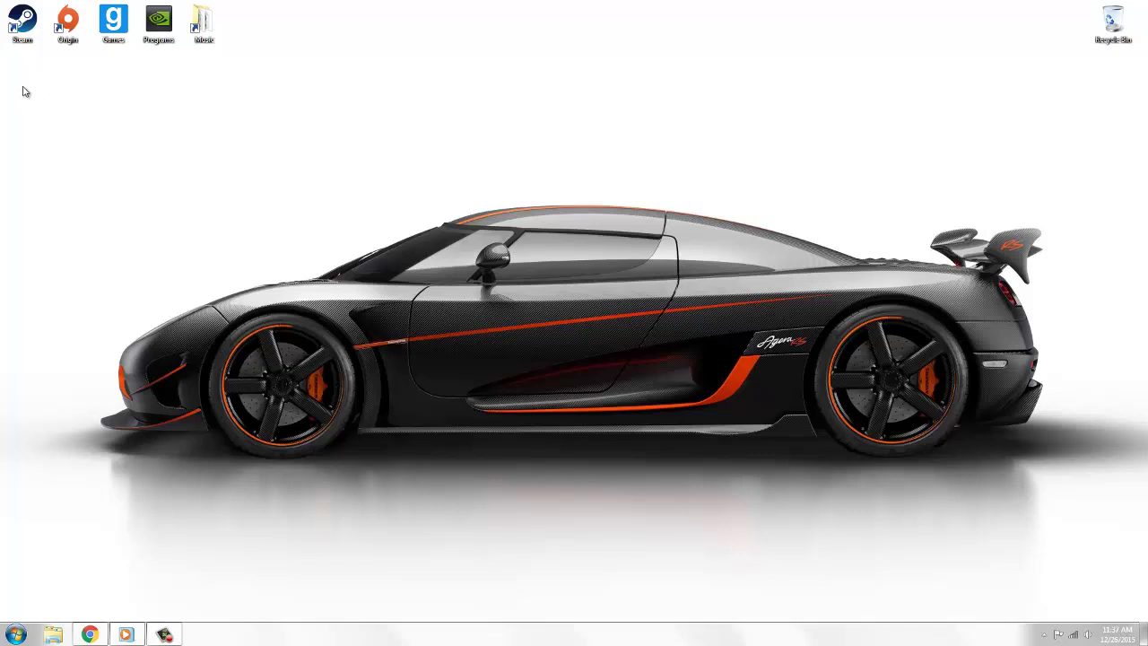
In Steam, view ARK: Survival Evolved's local game files properties, then close Steam
{"action": "double_click", "coordinate": [22, 22]}
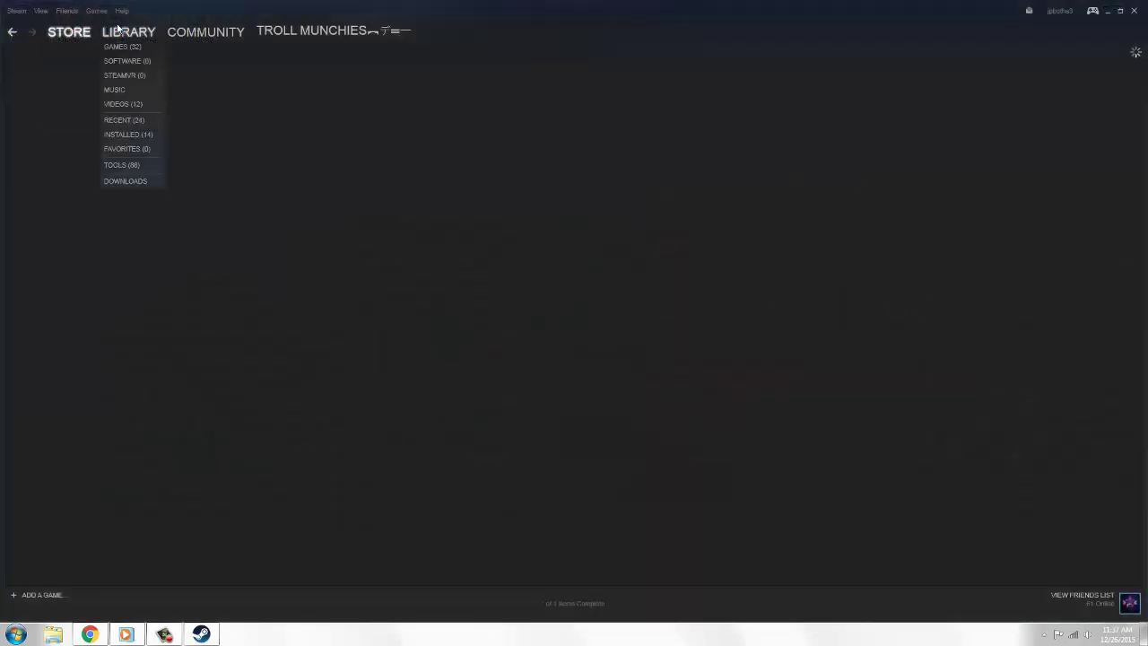
{"action": "left_click", "coordinate": [118, 30]}
{"action": "right_click", "coordinate": [86, 246]}
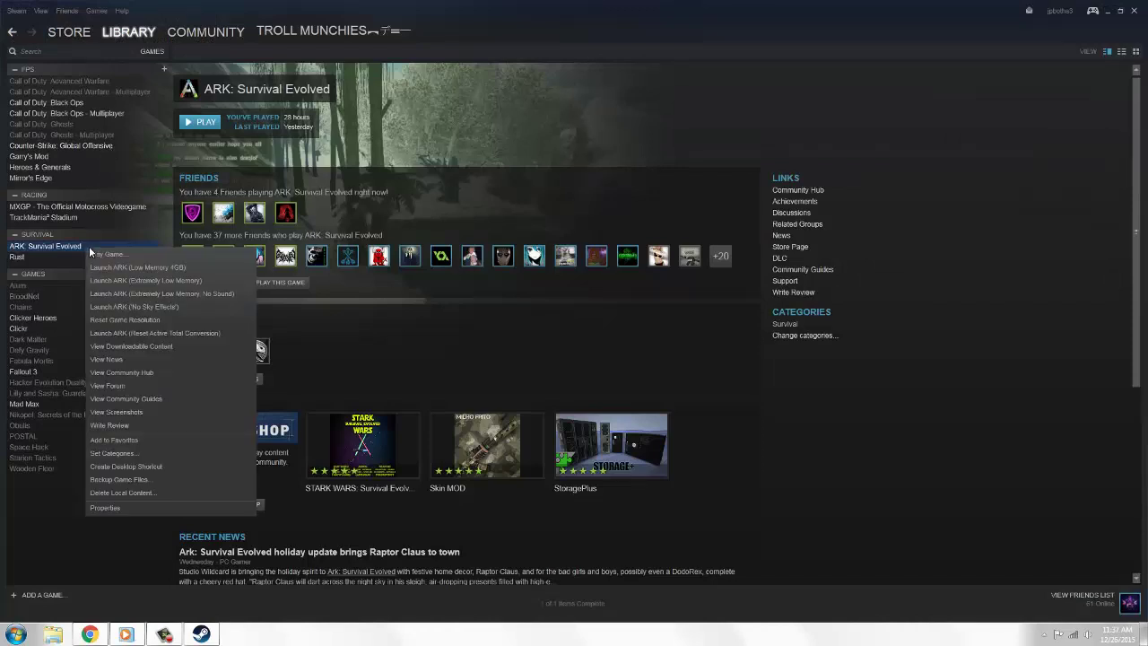
{"action": "left_click", "coordinate": [126, 508]}
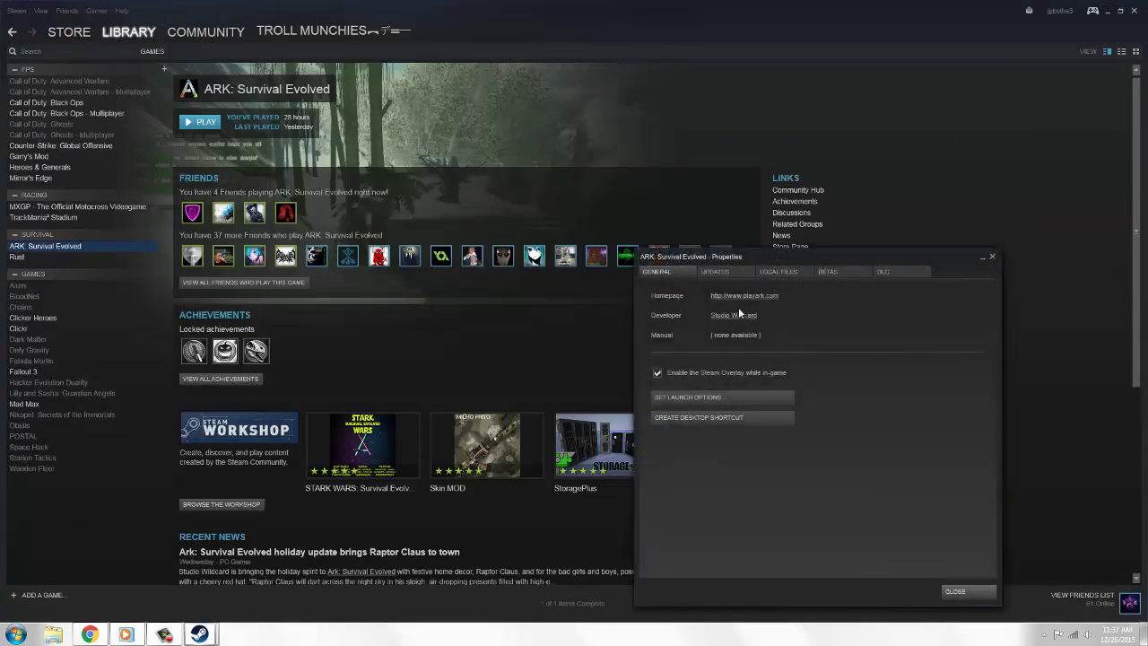
{"action": "left_click", "coordinate": [772, 274]}
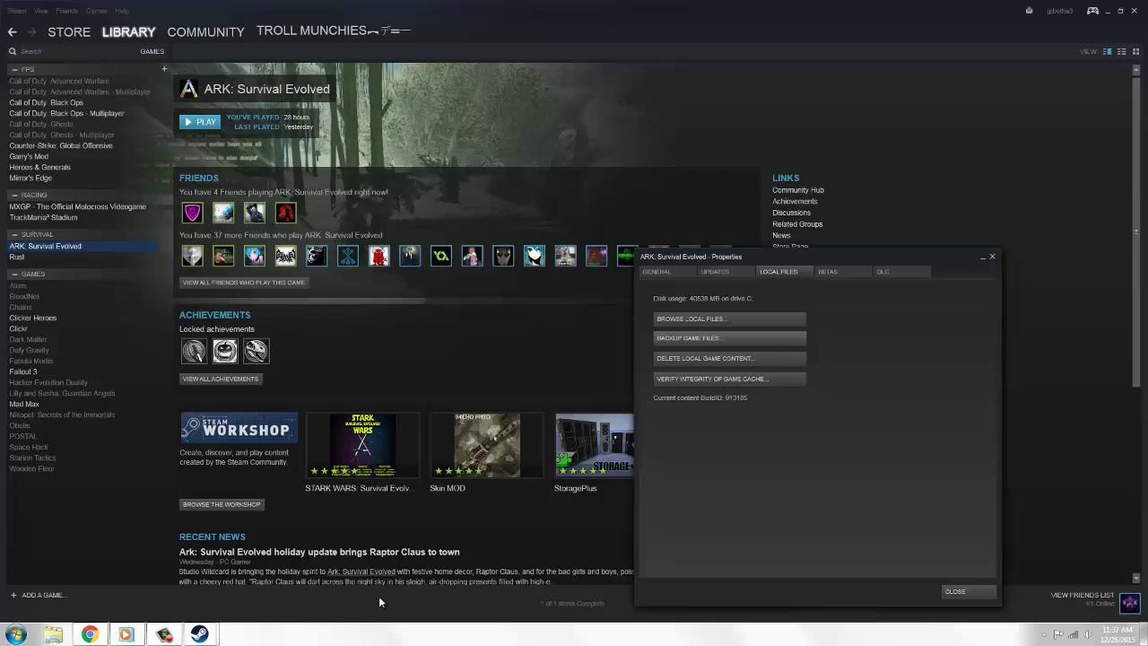
{"action": "left_click", "coordinate": [992, 258]}
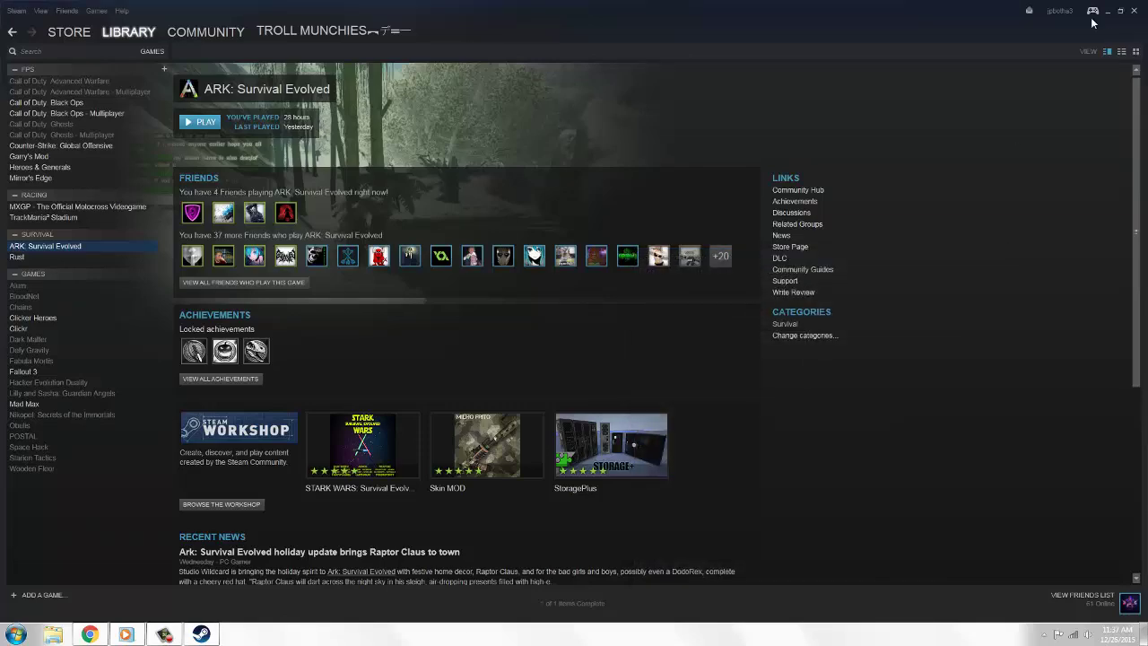
{"action": "left_click", "coordinate": [1134, 10]}
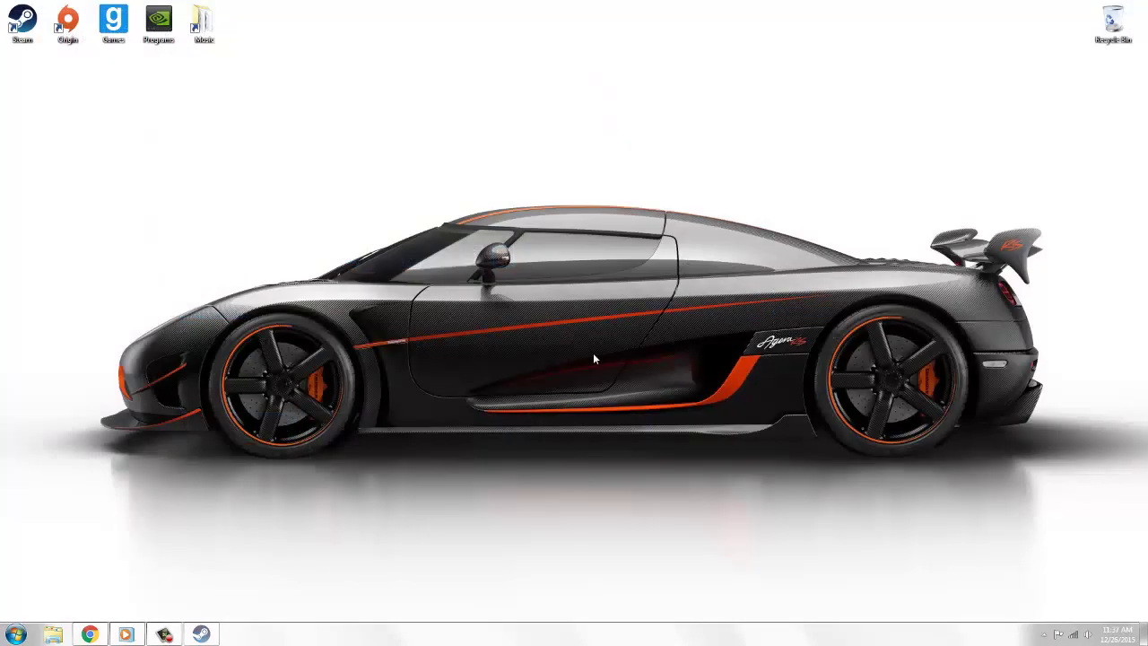
Bring Chrome back, check the GeForce hotfix tab, and snap the TDR Registry Keys tab to the right half
{"action": "left_click", "coordinate": [89, 634]}
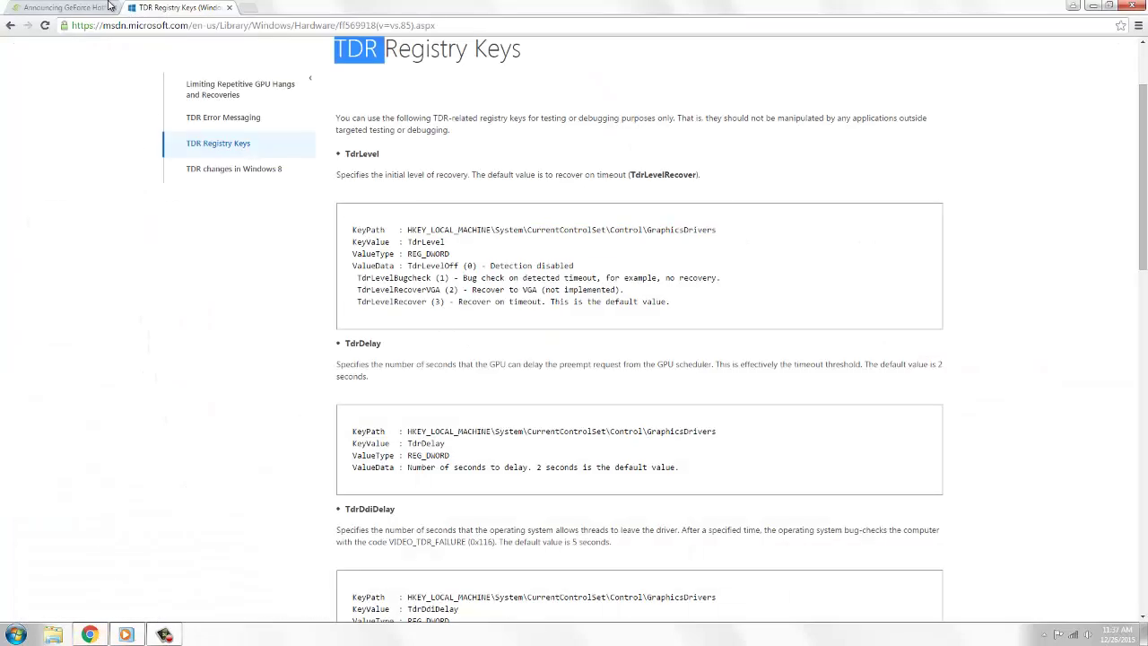
{"action": "left_click", "coordinate": [63, 7]}
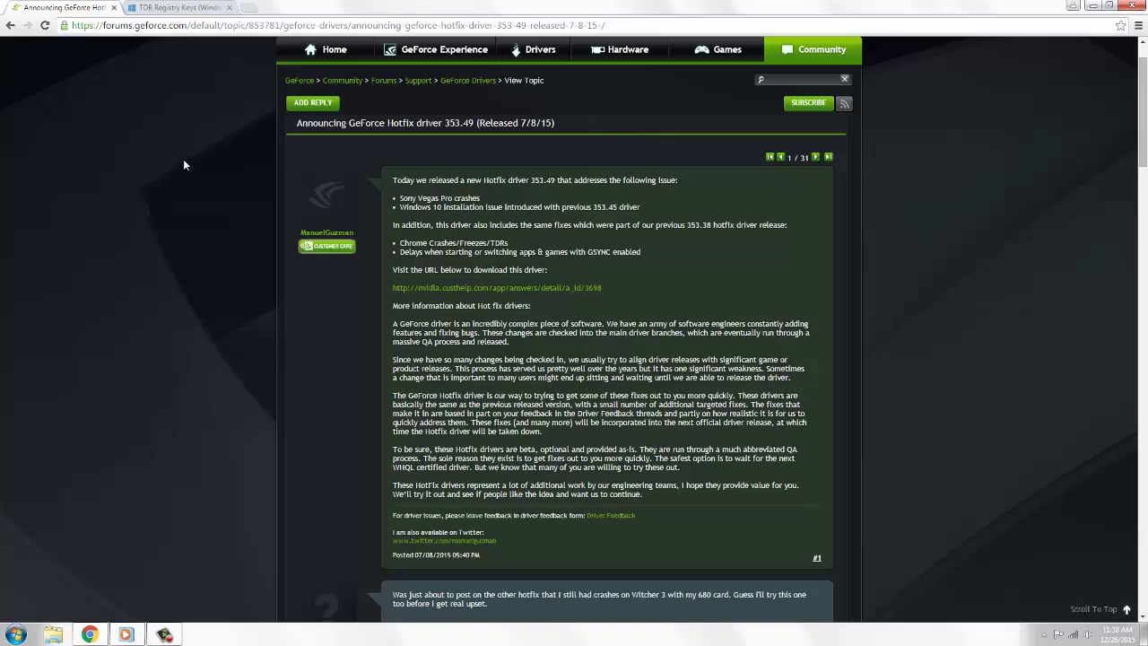
{"action": "left_click", "coordinate": [179, 7]}
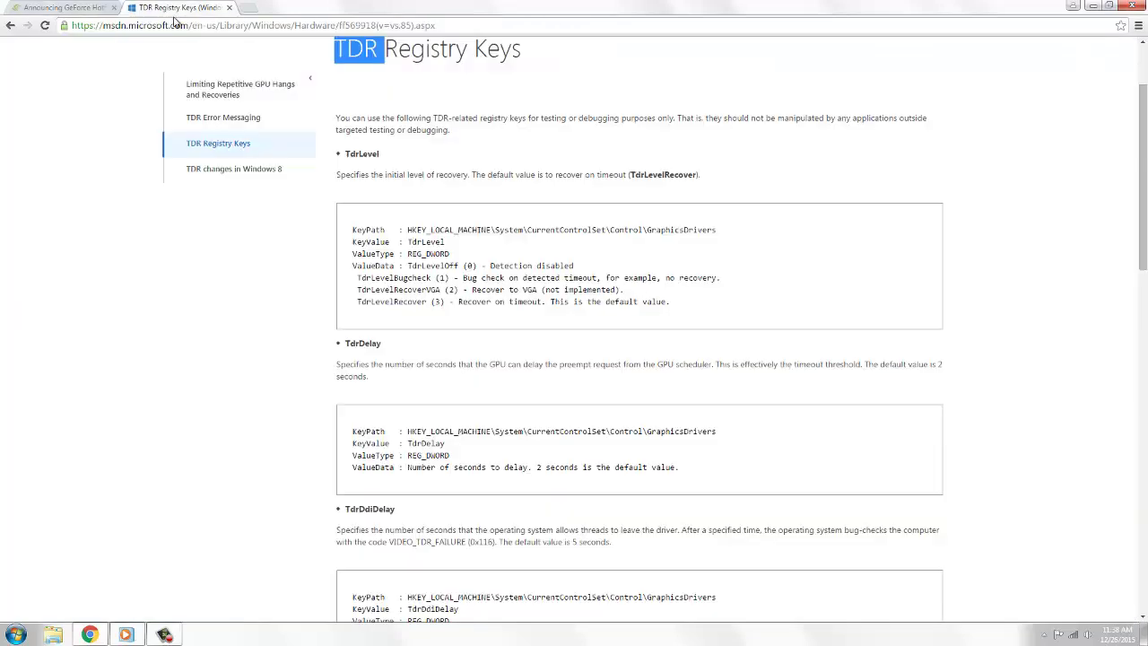
{"action": "left_click_drag", "start_coordinate": [431, 5], "coordinate": [1141, 193]}
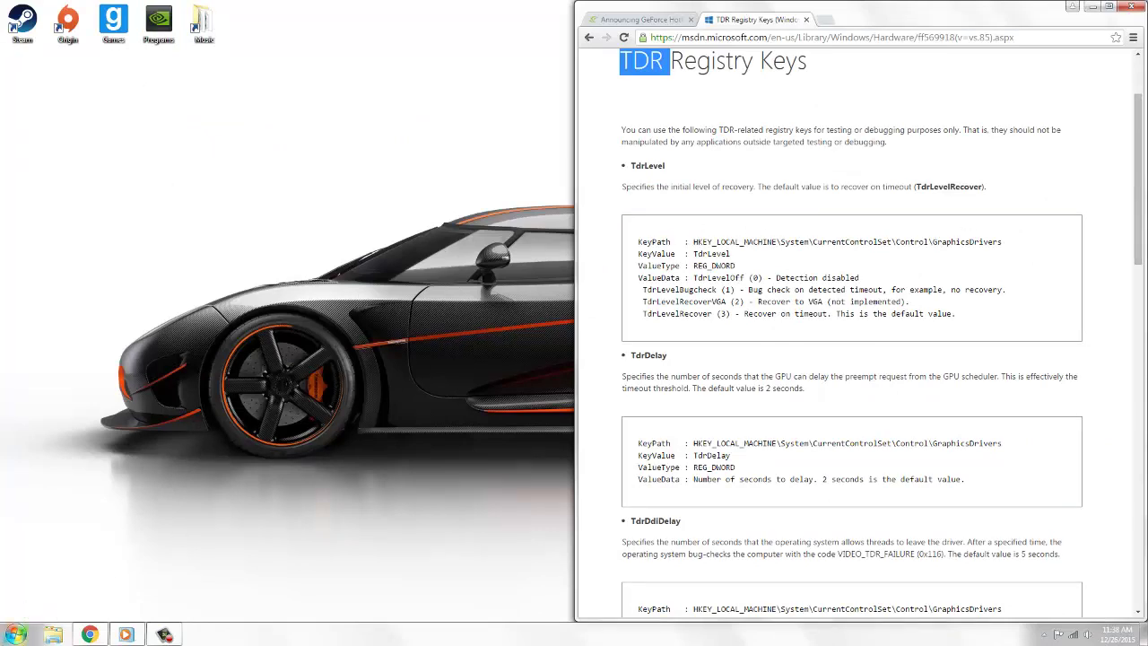
Launch regedit from Start, snap it to the left half, and show the GraphicsDrivers key
{"action": "left_click", "coordinate": [16, 634]}
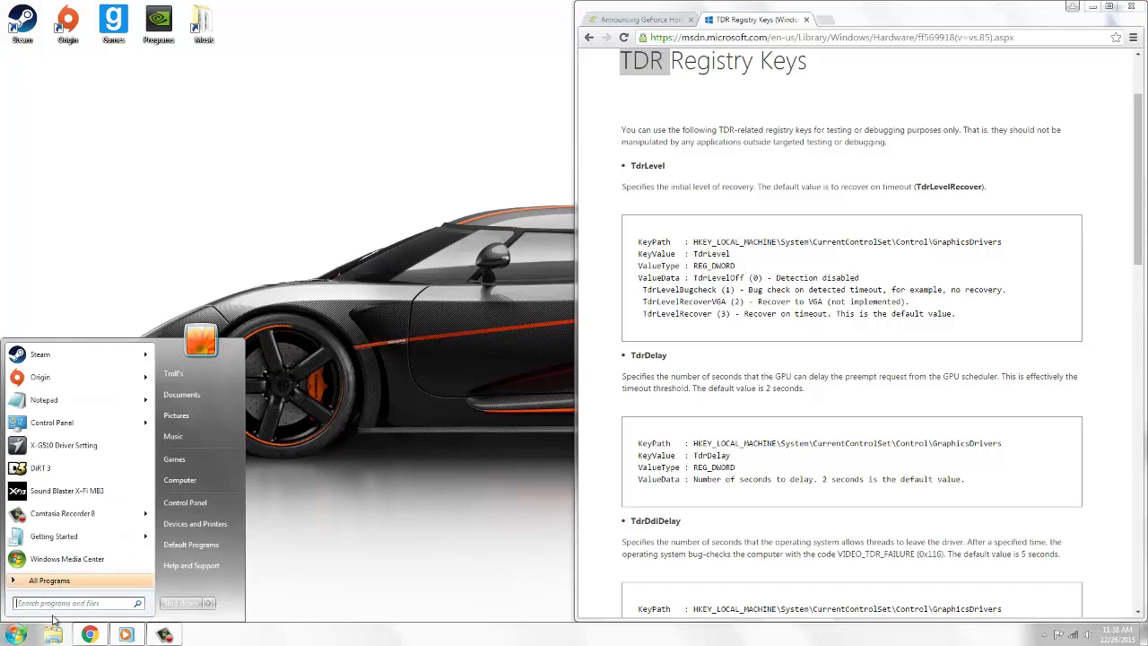
{"action": "type", "text": "regedit"}
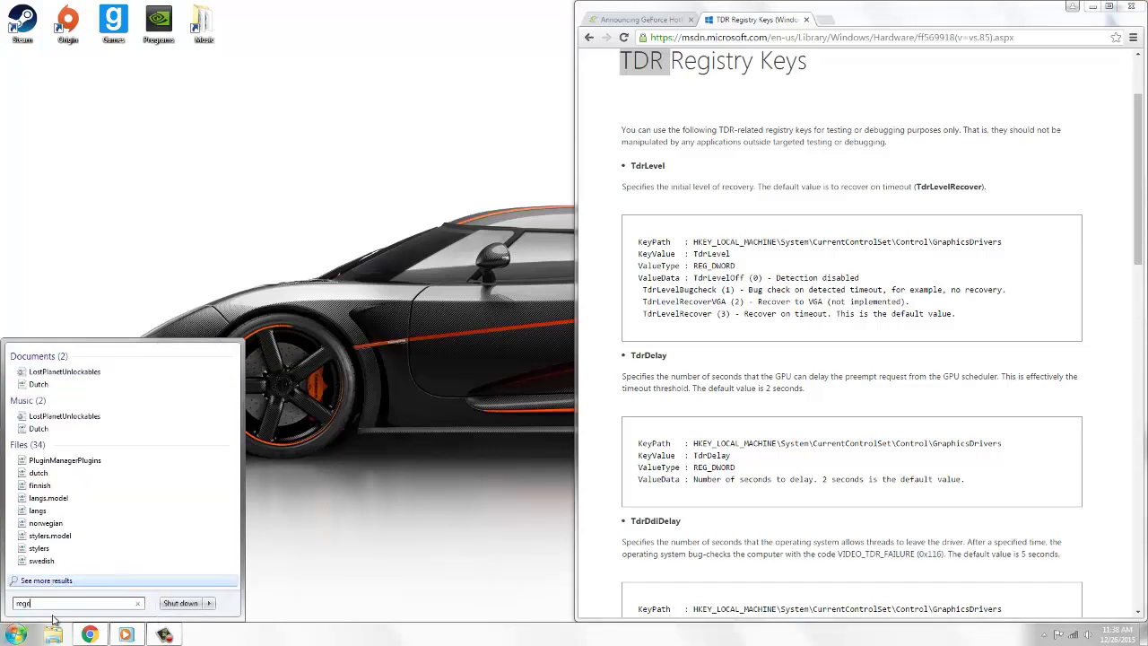
{"action": "left_click", "coordinate": [45, 375]}
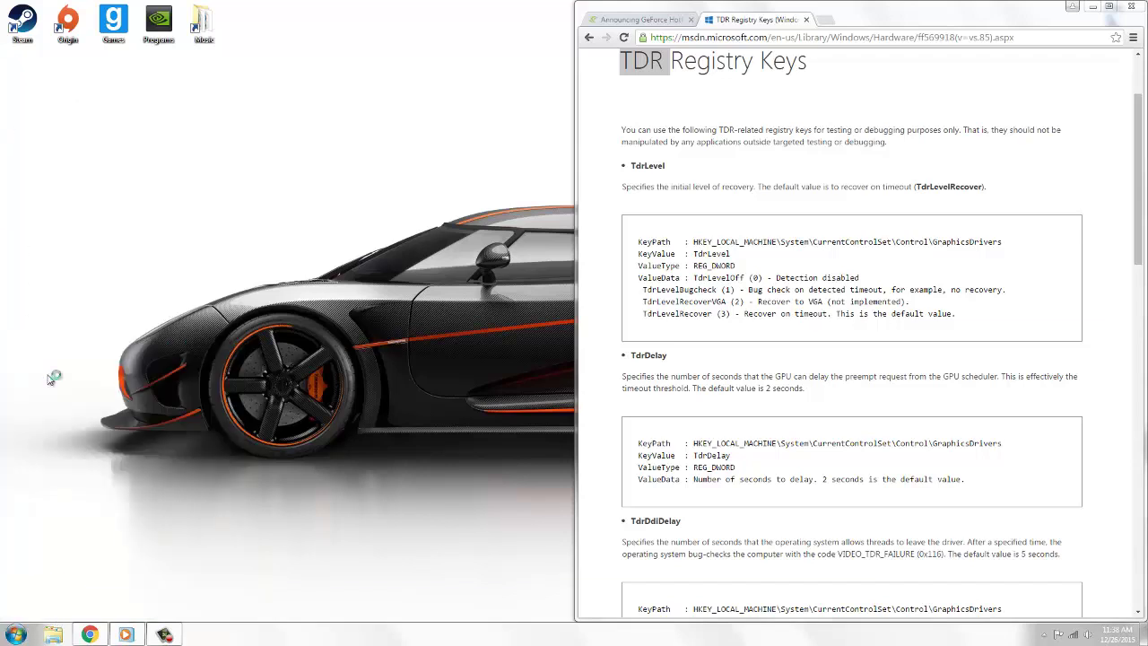
{"action": "left_click_drag", "start_coordinate": [252, 79], "coordinate": [2, 135]}
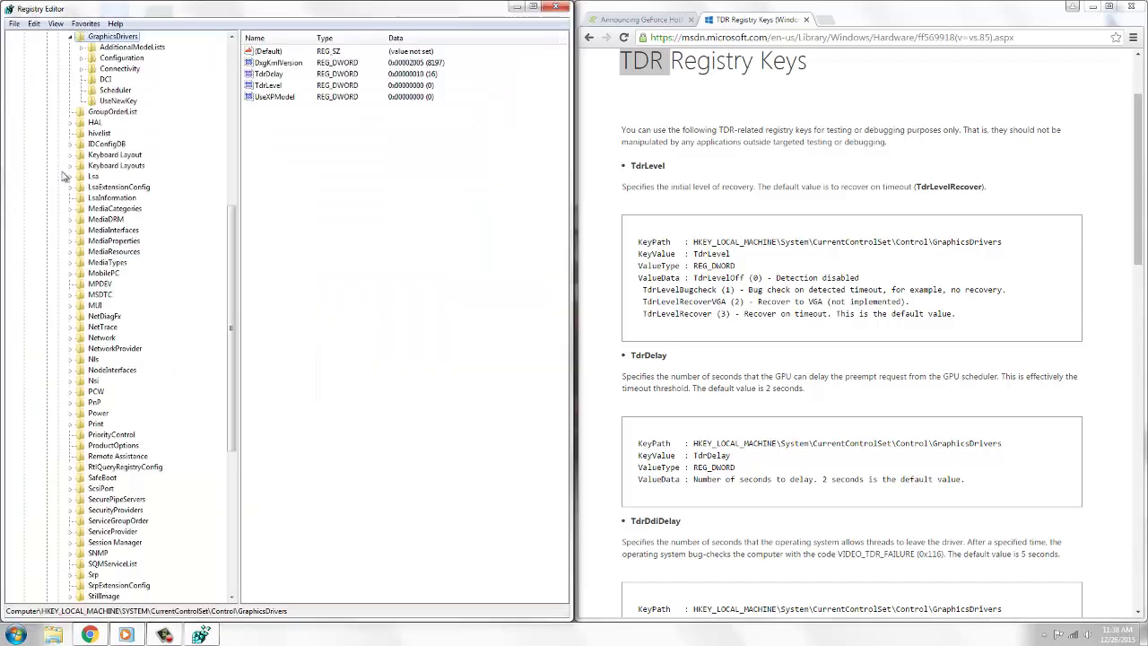
{"action": "scroll", "coordinate": [130, 101], "scroll_direction": "up", "scroll_amount": 8}
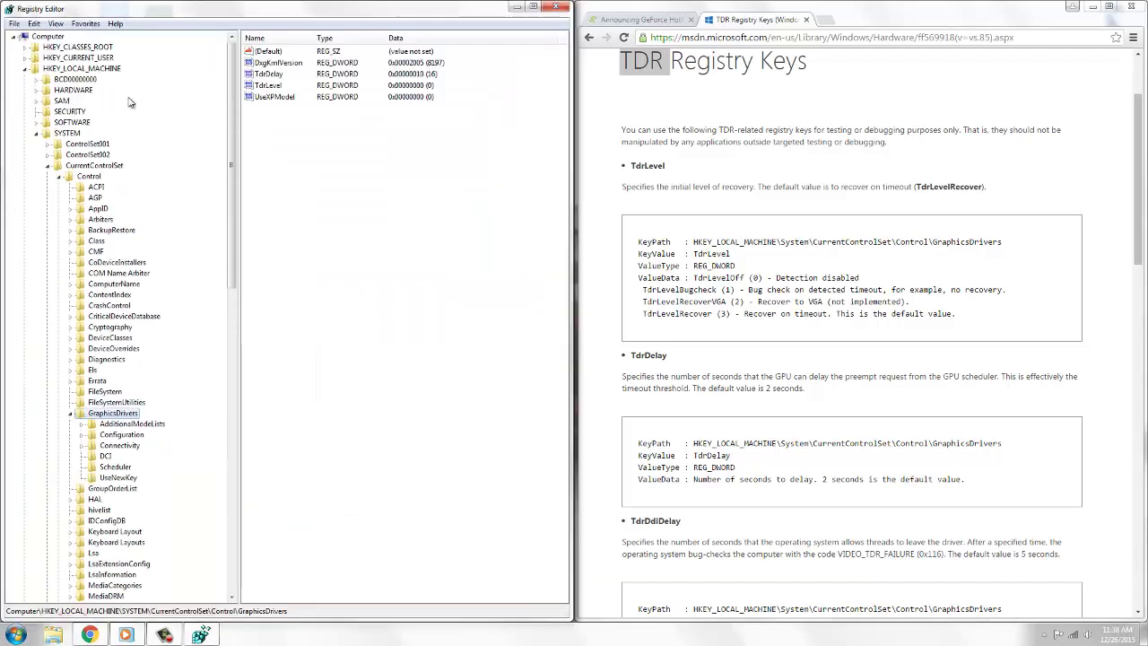
Confirm TdrDelay's value data as hexadecimal 10 (16) in the Modify dialog, leaving it unchanged
{"action": "right_click", "coordinate": [117, 415]}
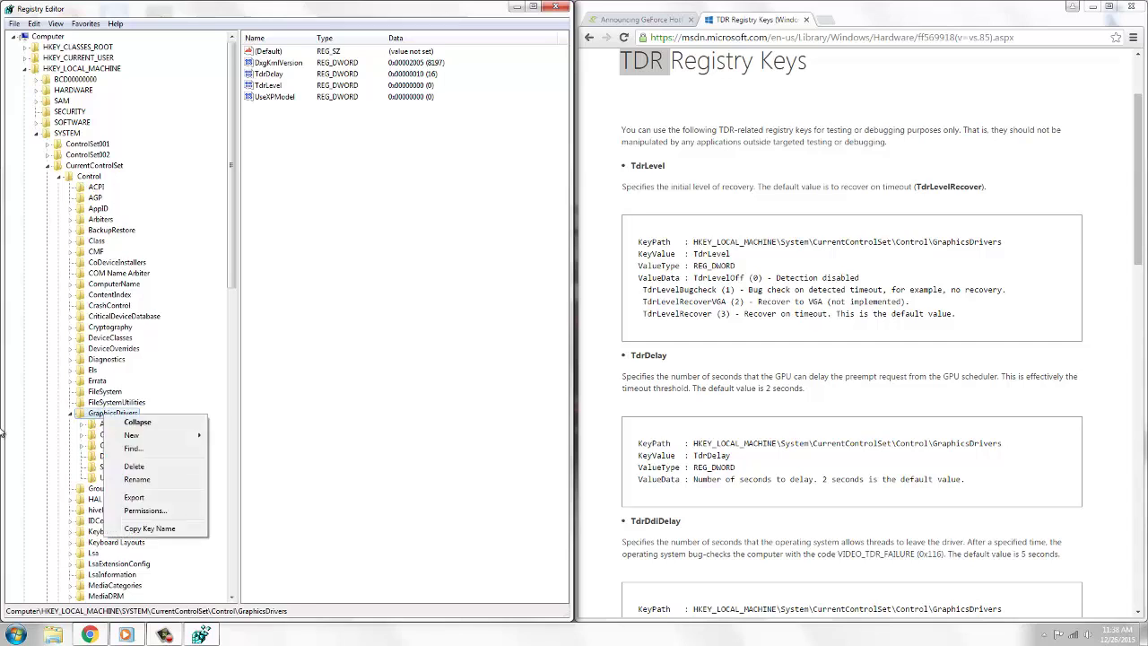
{"action": "mouse_move", "coordinate": [166, 437]}
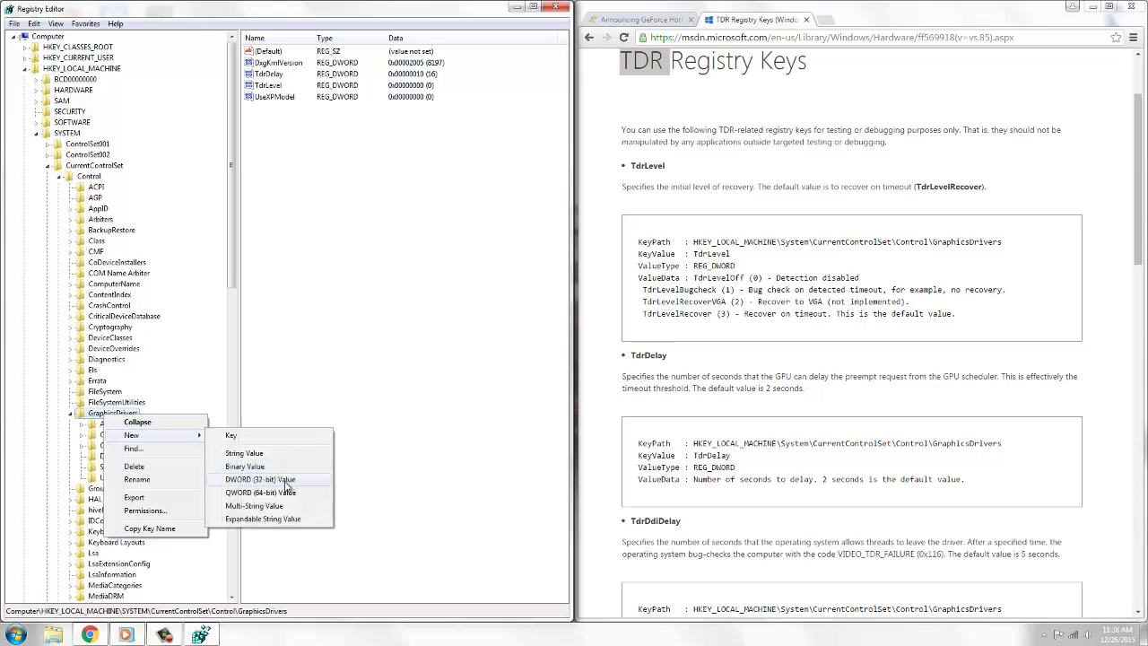
{"action": "left_click", "coordinate": [368, 264]}
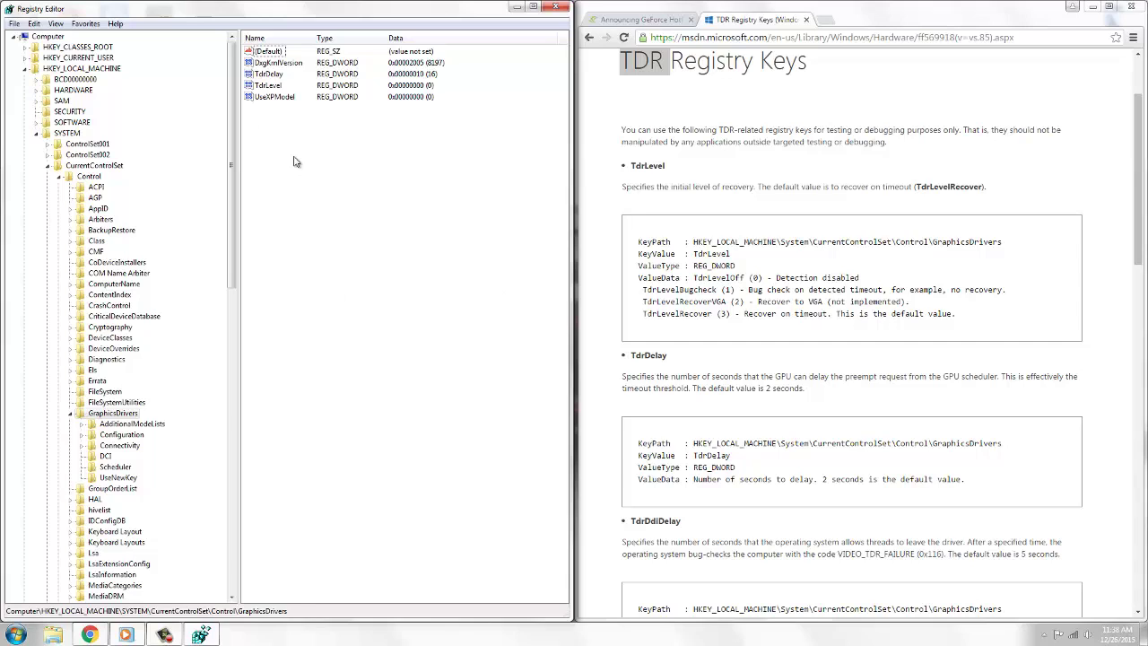
{"action": "left_click", "coordinate": [277, 76]}
{"action": "right_click", "coordinate": [270, 81]}
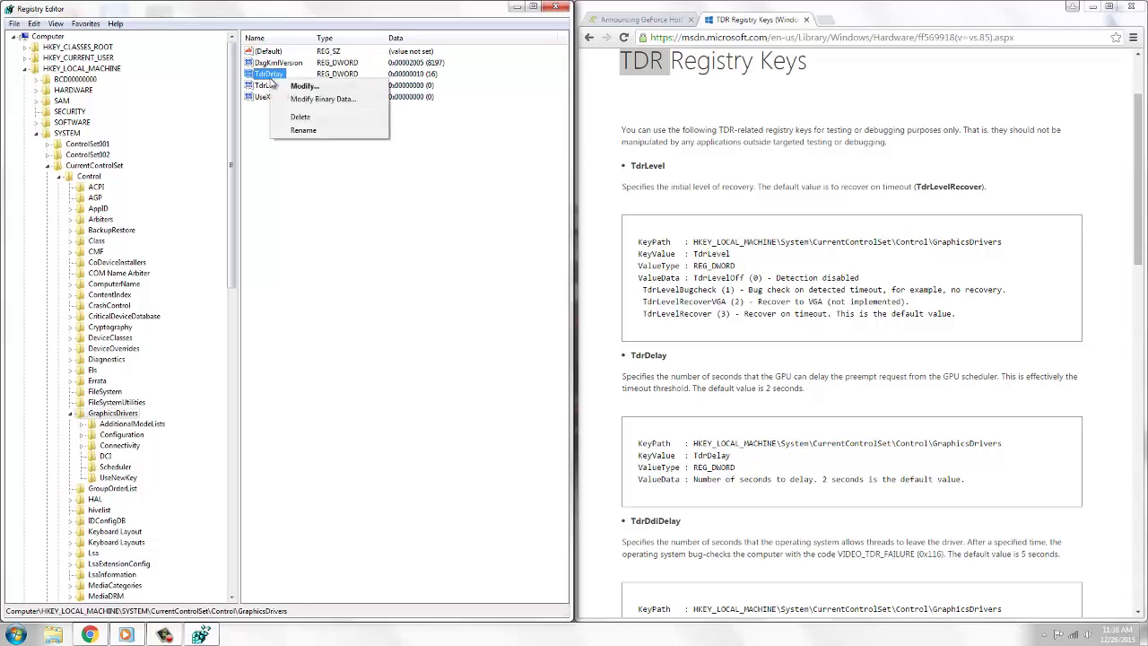
{"action": "left_click", "coordinate": [289, 89]}
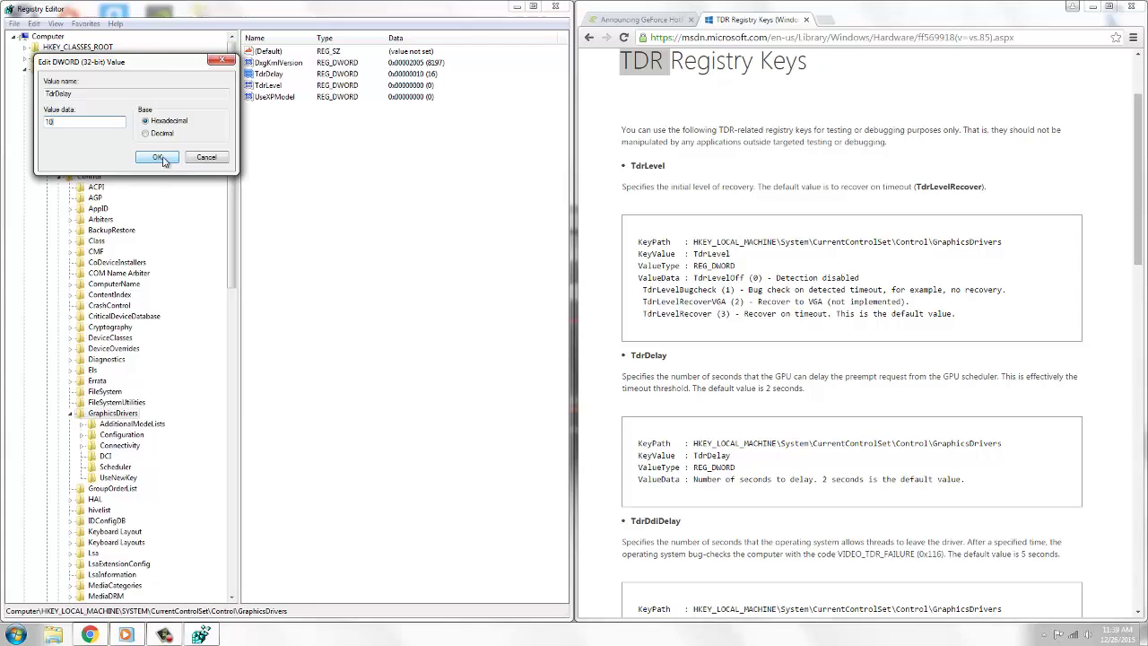
{"action": "left_click", "coordinate": [158, 161]}
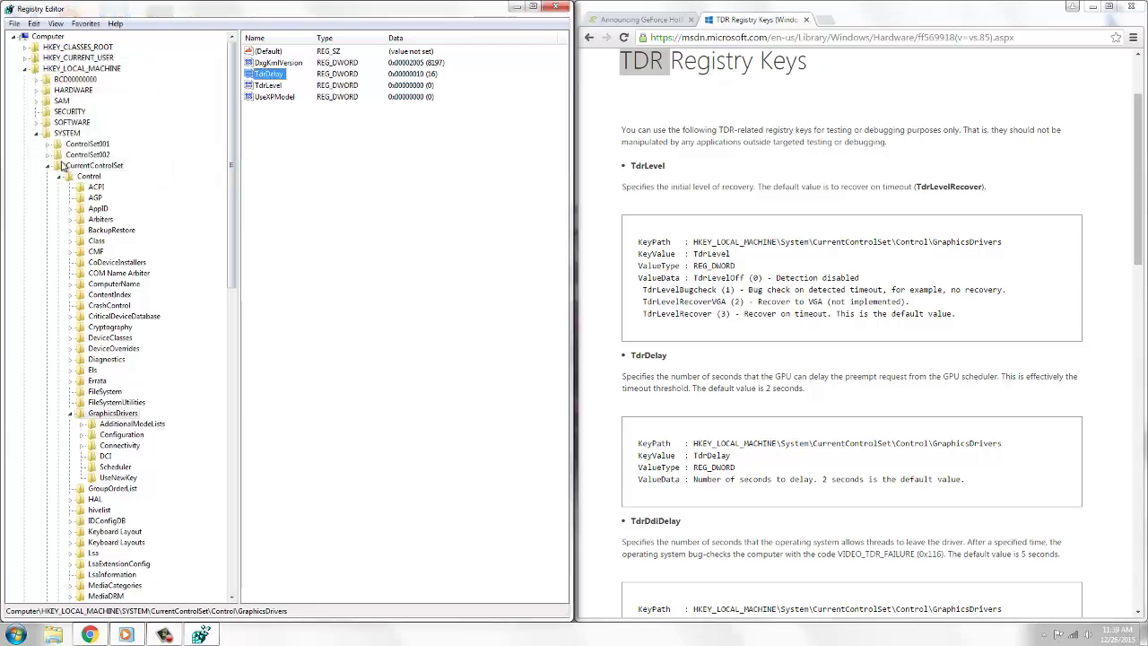
Confirm TdrLevel's value data as 0 in the Modify dialog
{"action": "right_click", "coordinate": [135, 416]}
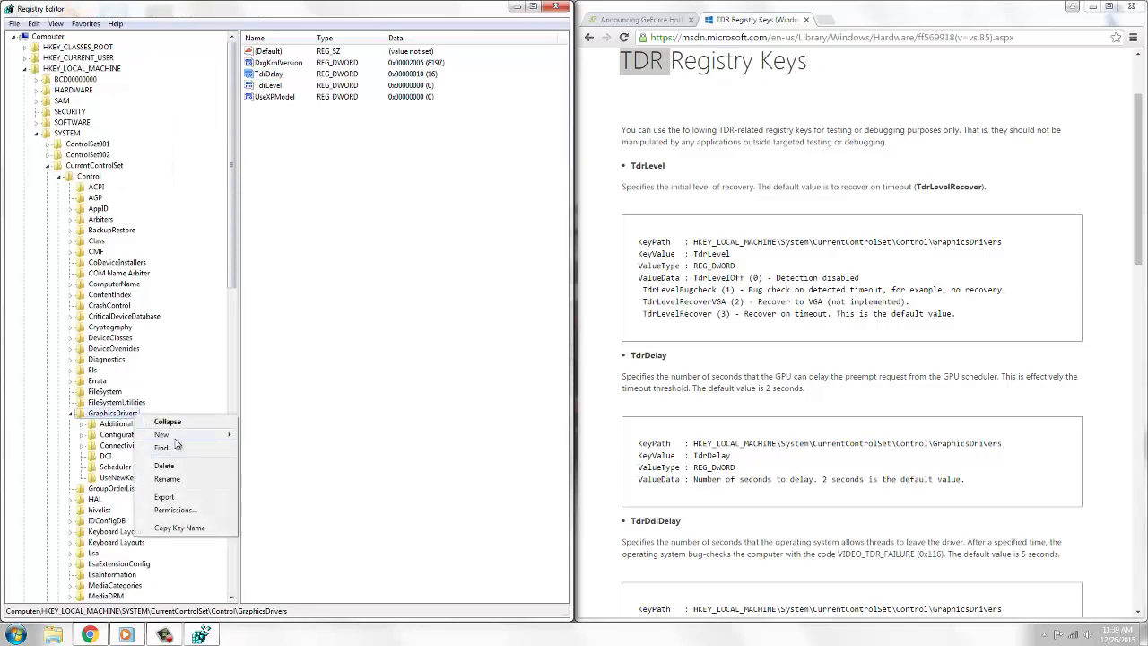
{"action": "mouse_move", "coordinate": [190, 434]}
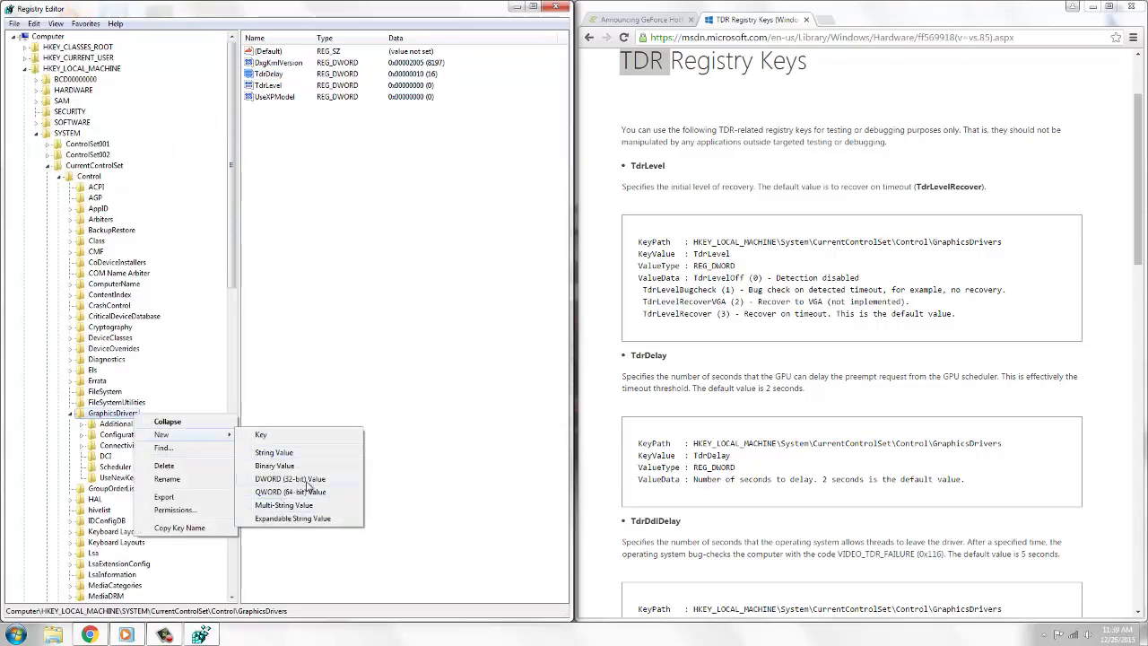
{"action": "left_click", "coordinate": [332, 318]}
{"action": "left_click", "coordinate": [266, 86]}
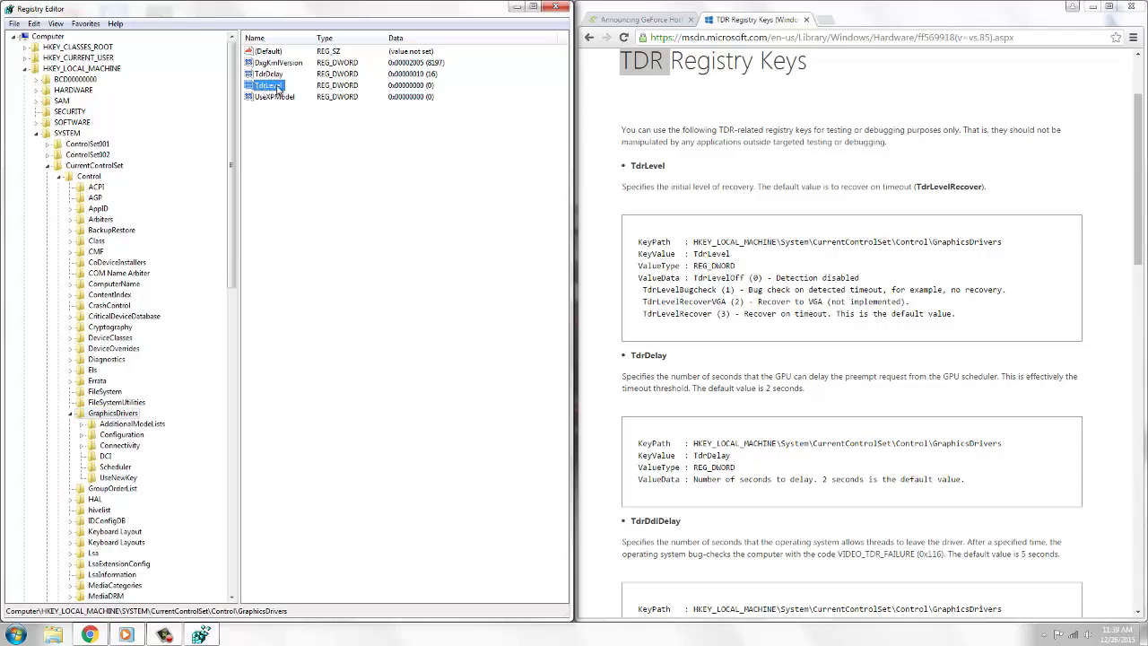
{"action": "right_click", "coordinate": [268, 87]}
{"action": "left_click", "coordinate": [288, 95]}
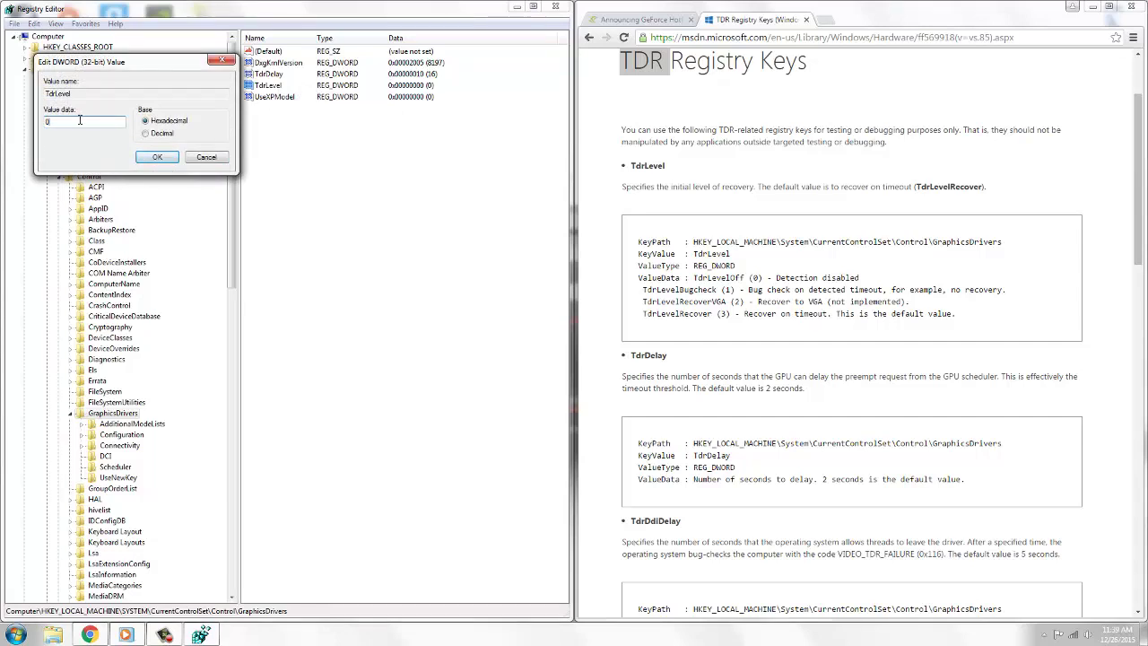
{"action": "left_click_drag", "start_coordinate": [133, 63], "coordinate": [234, 46]}
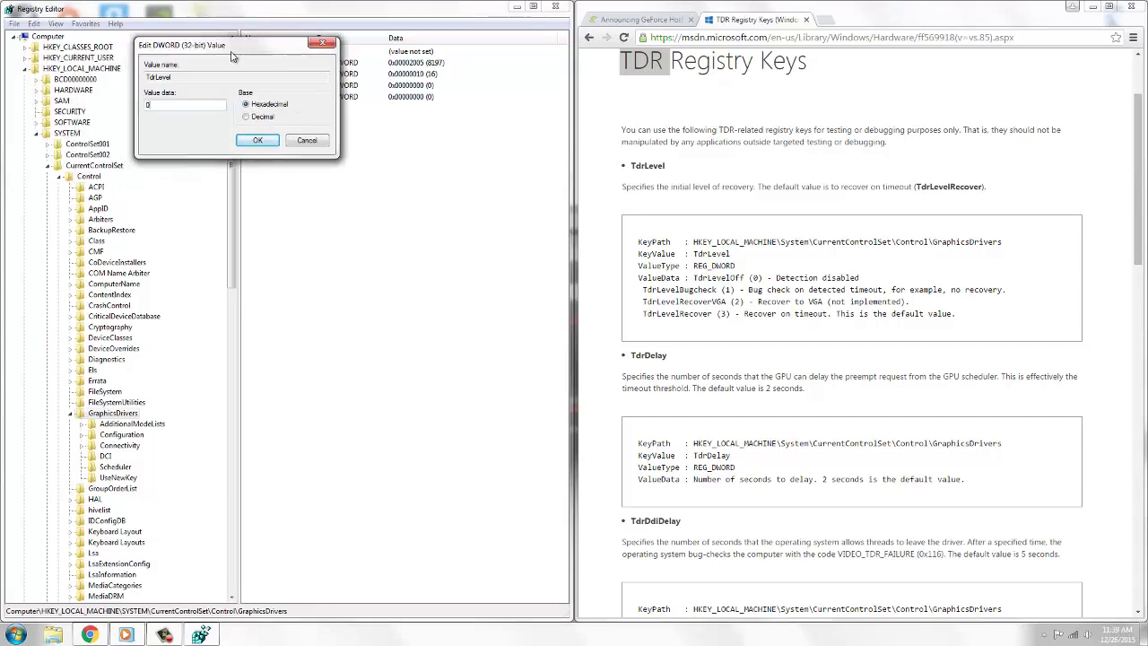
{"action": "left_click", "coordinate": [256, 142]}
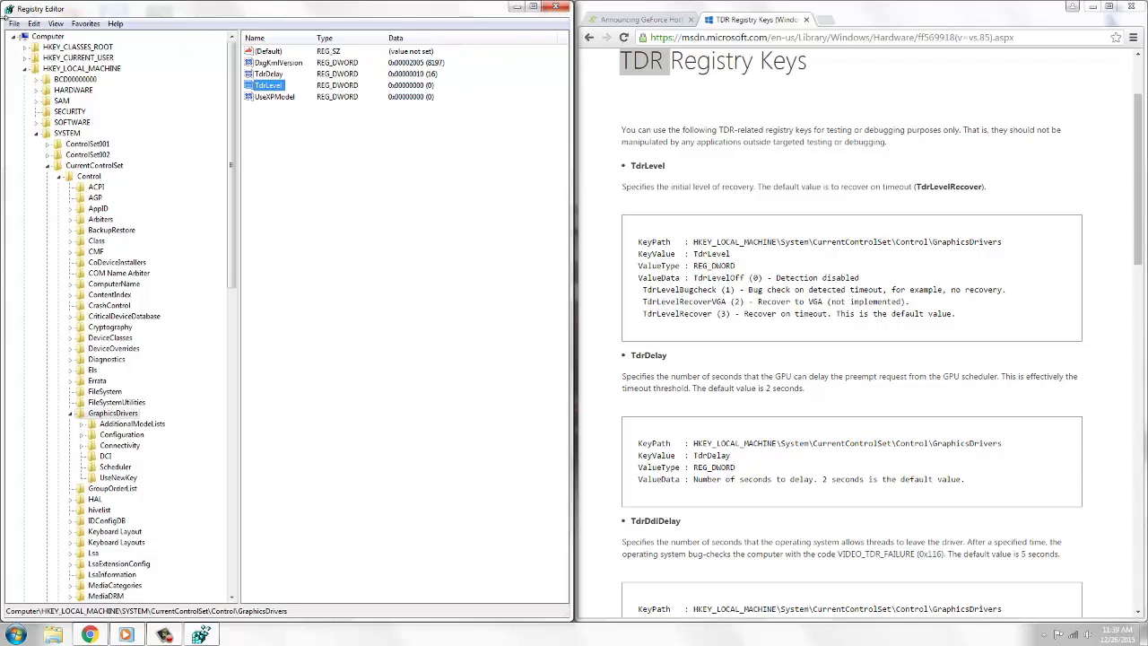
Select all five GraphicsDrivers values, then dismiss the File menu without exporting
{"action": "left_click", "coordinate": [289, 184]}
{"action": "left_click_drag", "start_coordinate": [242, 180], "coordinate": [218, 31]}
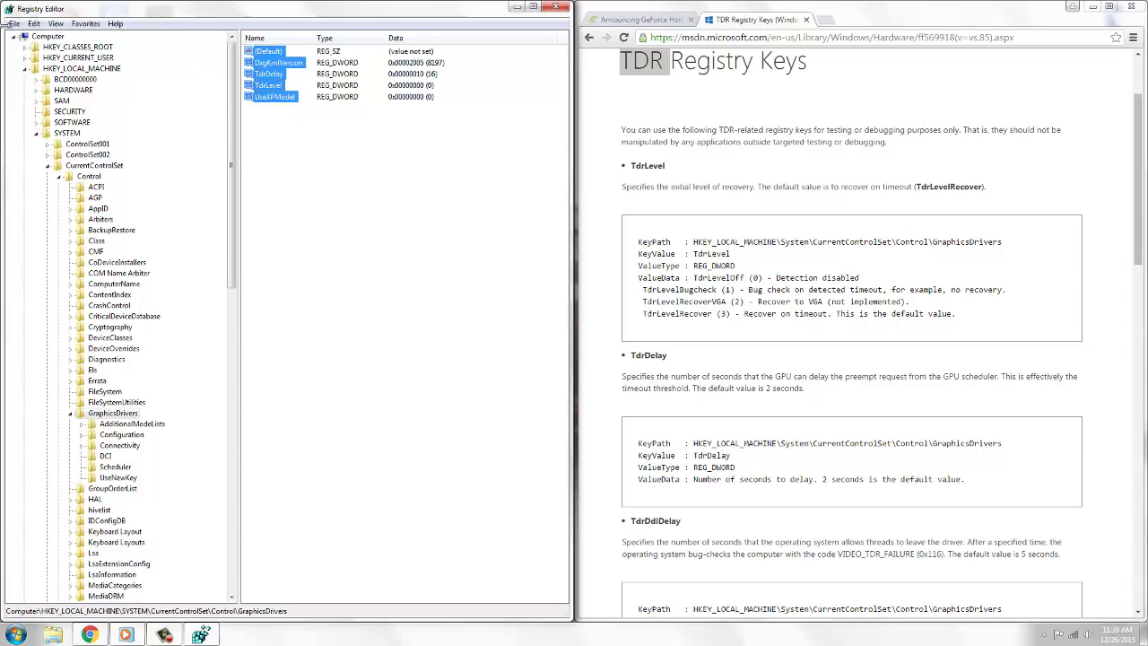
{"action": "left_click", "coordinate": [15, 23]}
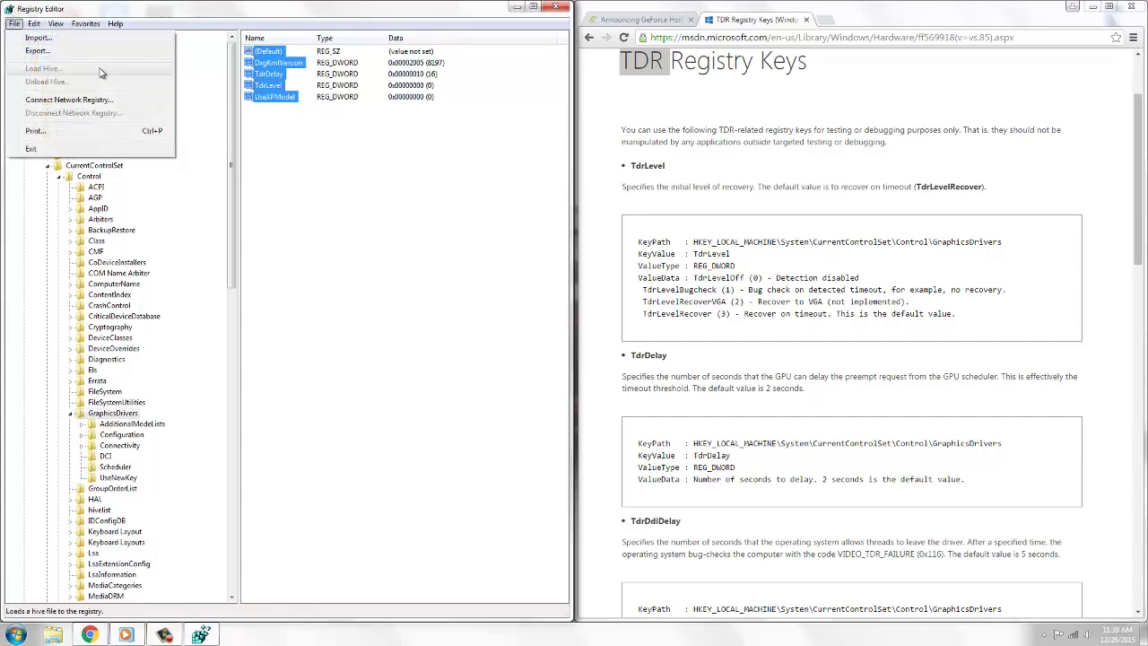
{"action": "left_click", "coordinate": [379, 217]}
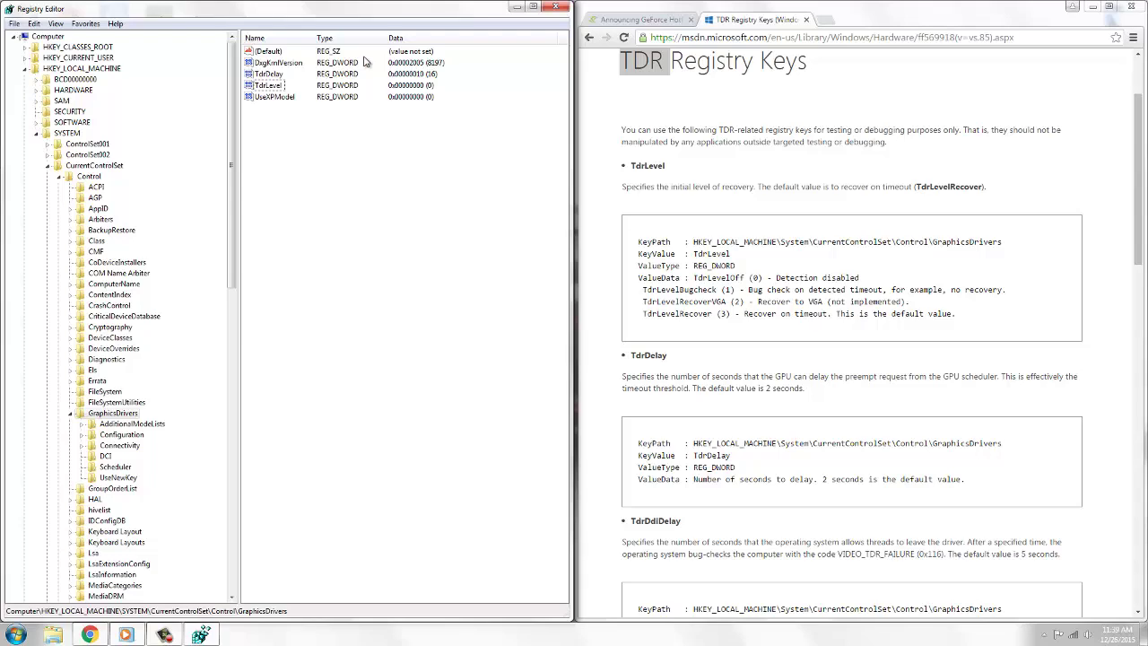
Close Registry Editor, maximize Chrome, and view the GeForce hotfix forum tab
{"action": "left_click", "coordinate": [556, 7]}
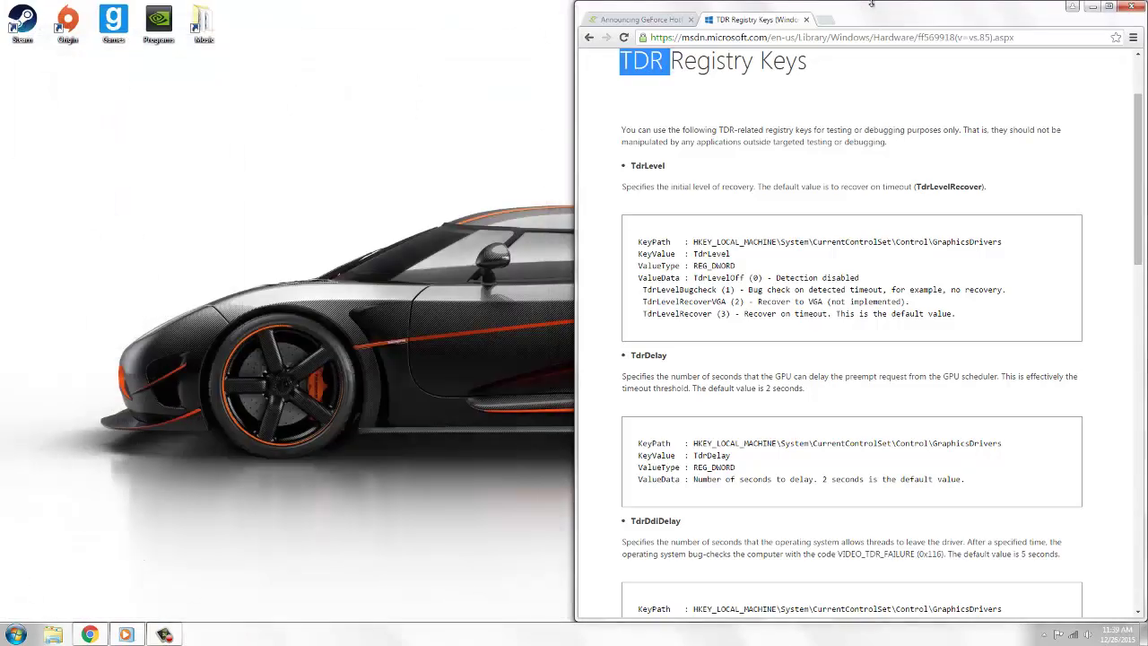
{"action": "left_click", "coordinate": [1109, 6]}
{"action": "left_click", "coordinate": [42, 7]}
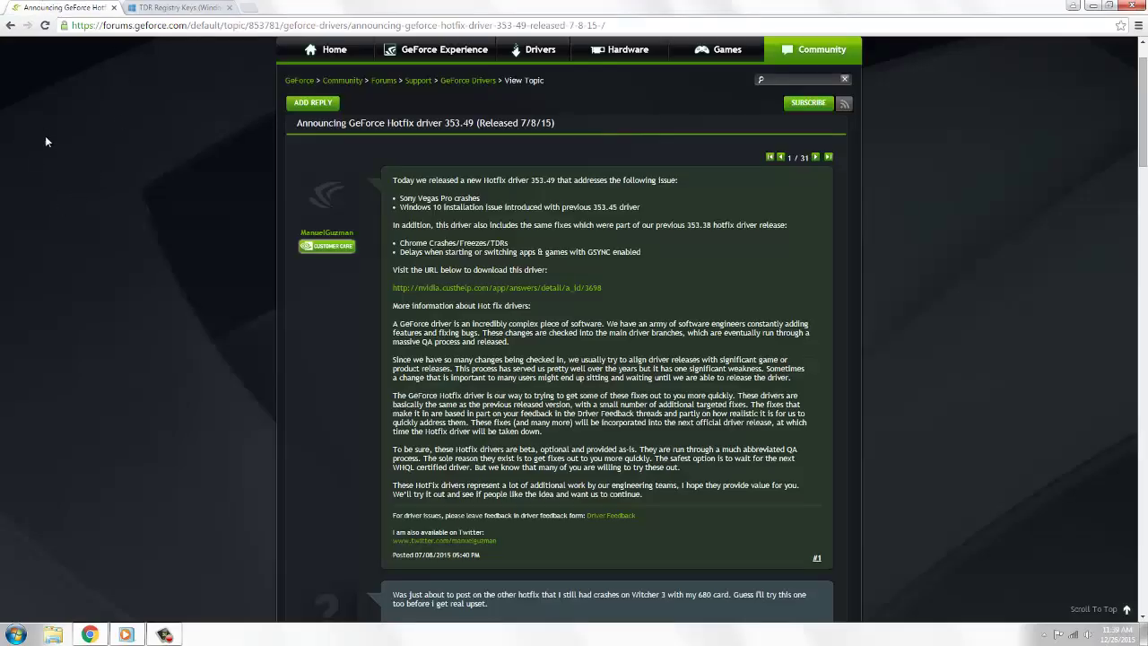
Return to the TDR Registry Keys tab and maximize Chrome to full screen
{"action": "key", "text": "super+Down"}
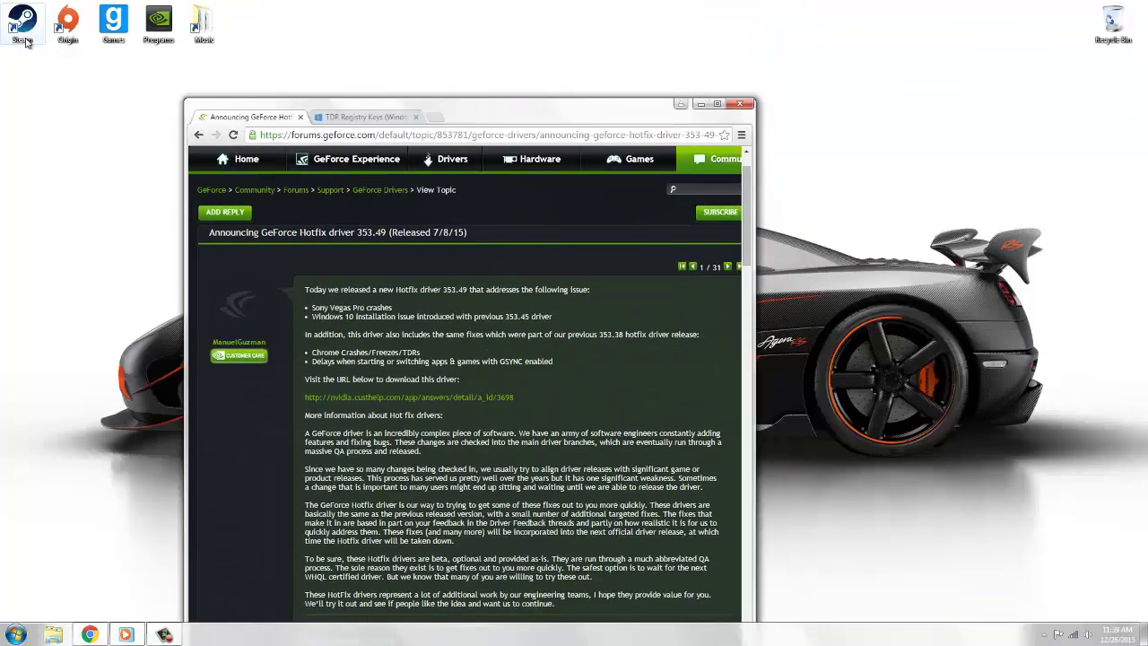
{"action": "left_click", "coordinate": [385, 119]}
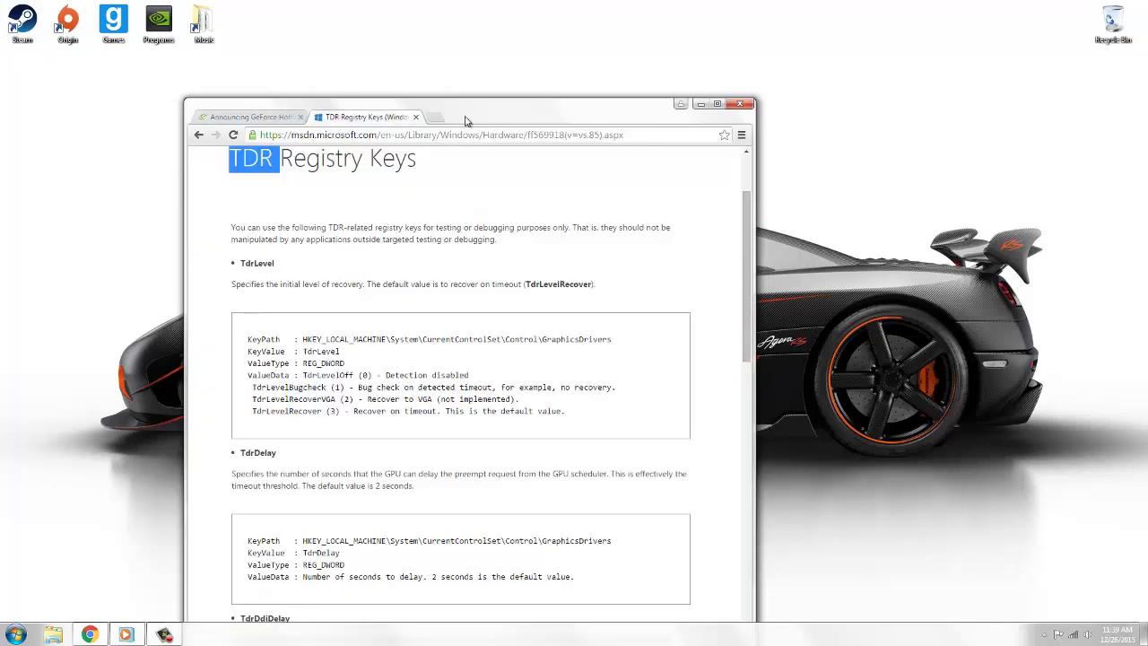
{"action": "double_click", "coordinate": [466, 120]}
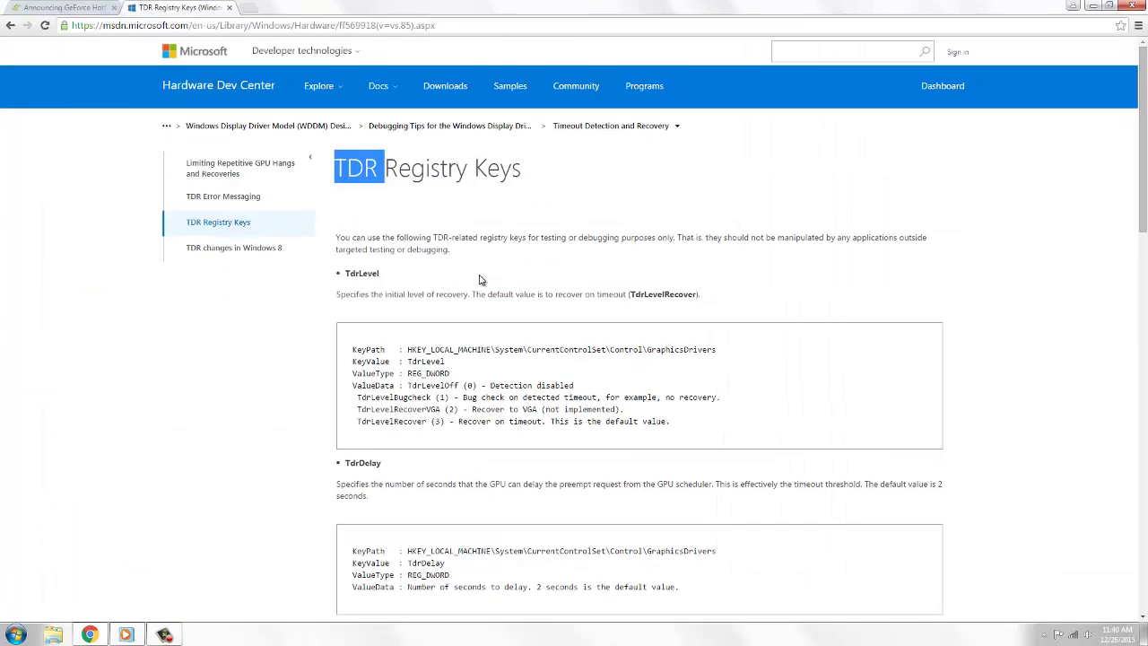
{"action": "scroll", "coordinate": [479, 280], "scroll_direction": "down", "scroll_amount": 2}
{"action": "scroll", "coordinate": [422, 294], "scroll_direction": "up", "scroll_amount": 2}
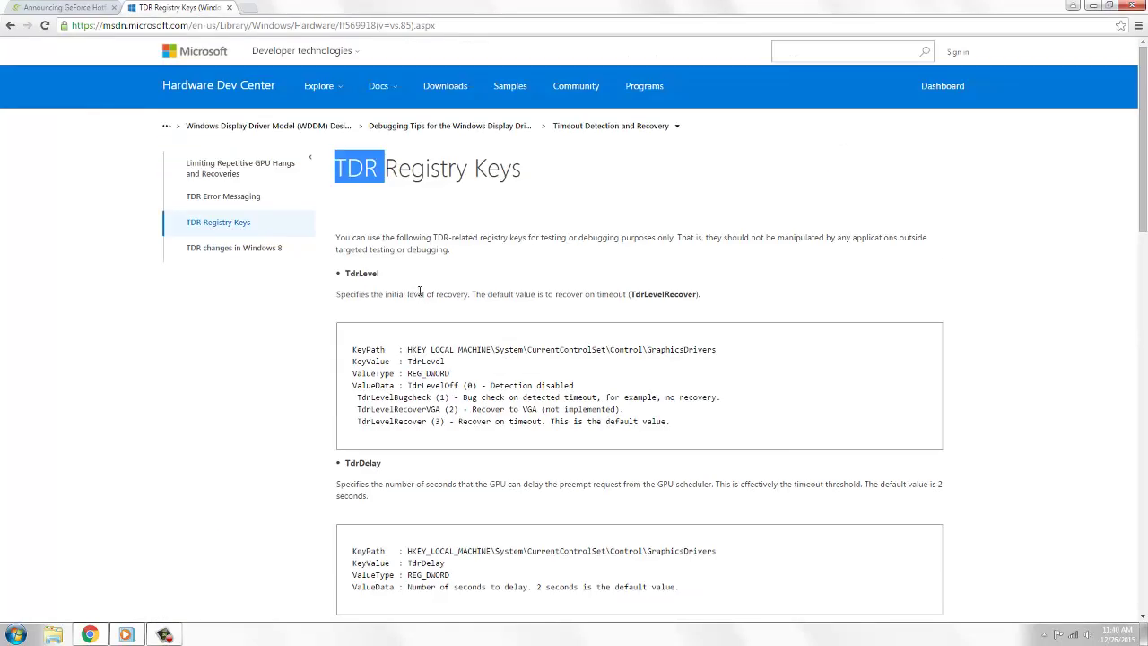